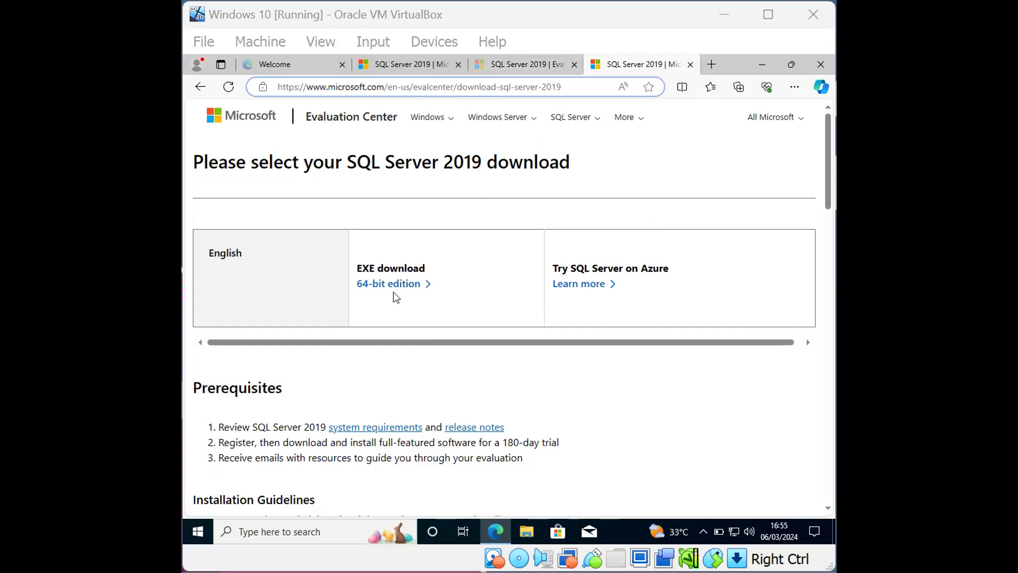
# Download the 64-bit SQL Server 2019 installer in Edge and run it, approving the UAC prompt
pyautogui.click(395, 291)
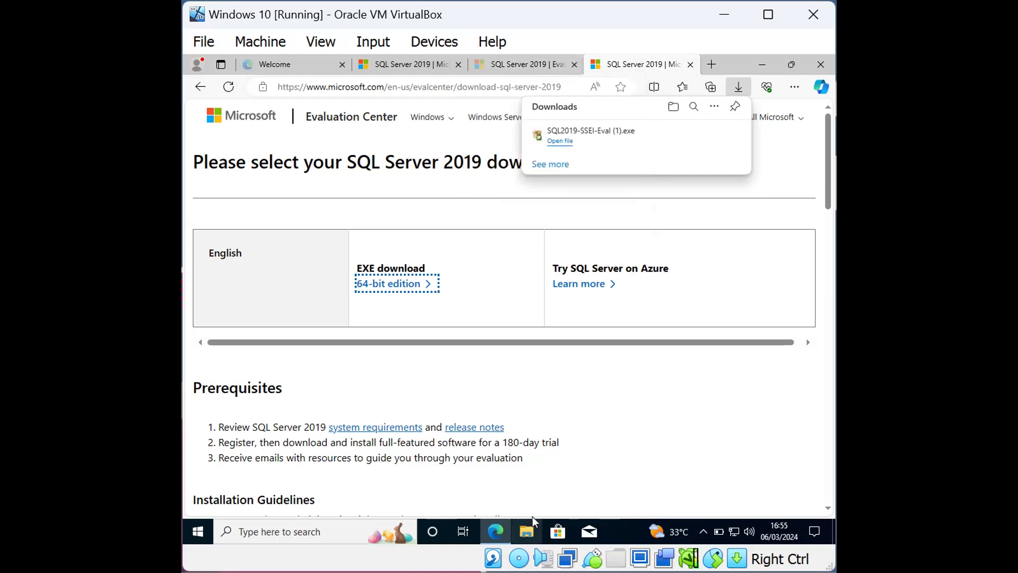
pyautogui.moveTo(605, 136)
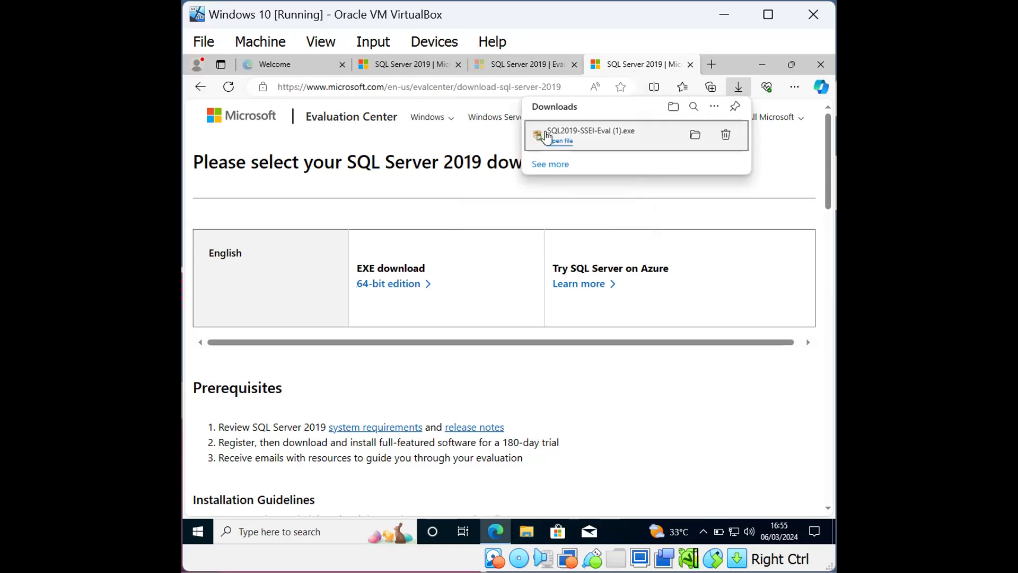
pyautogui.click(547, 137)
pyautogui.click(557, 140)
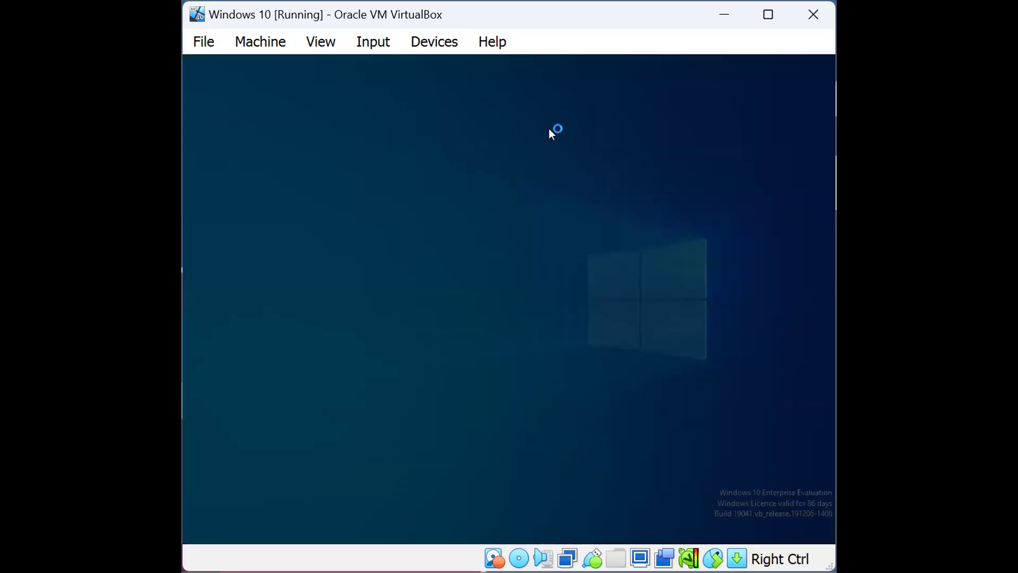
pyautogui.click(470, 374)
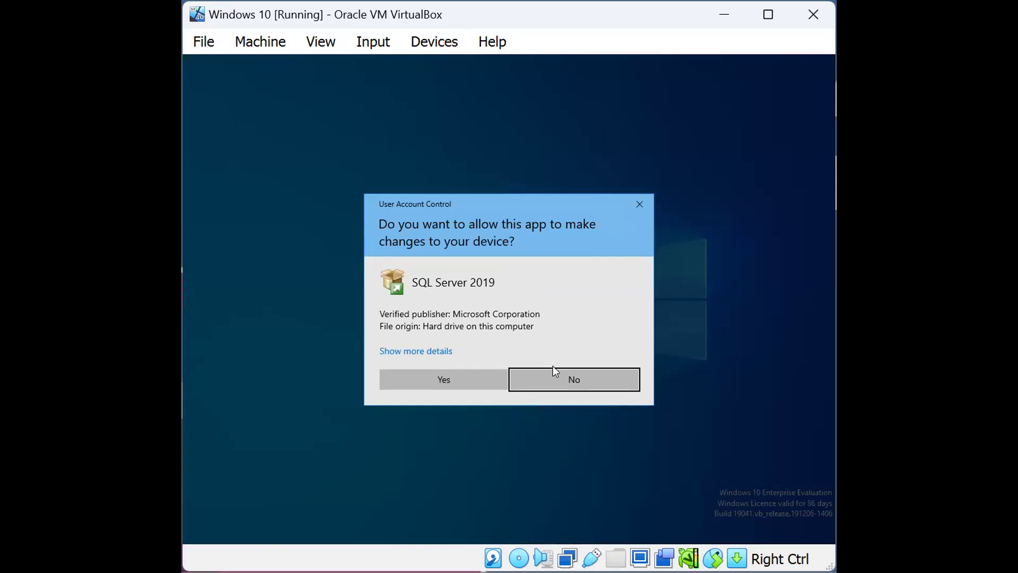
pyautogui.click(553, 367)
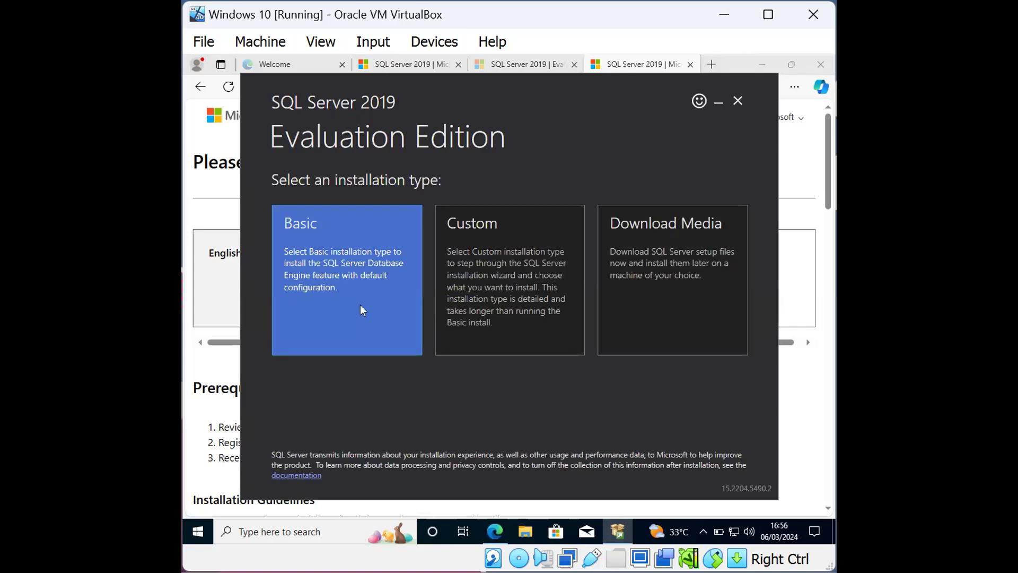
# Pick the Basic installation type and accept the SQL Server 2019 license terms
pyautogui.click(360, 304)
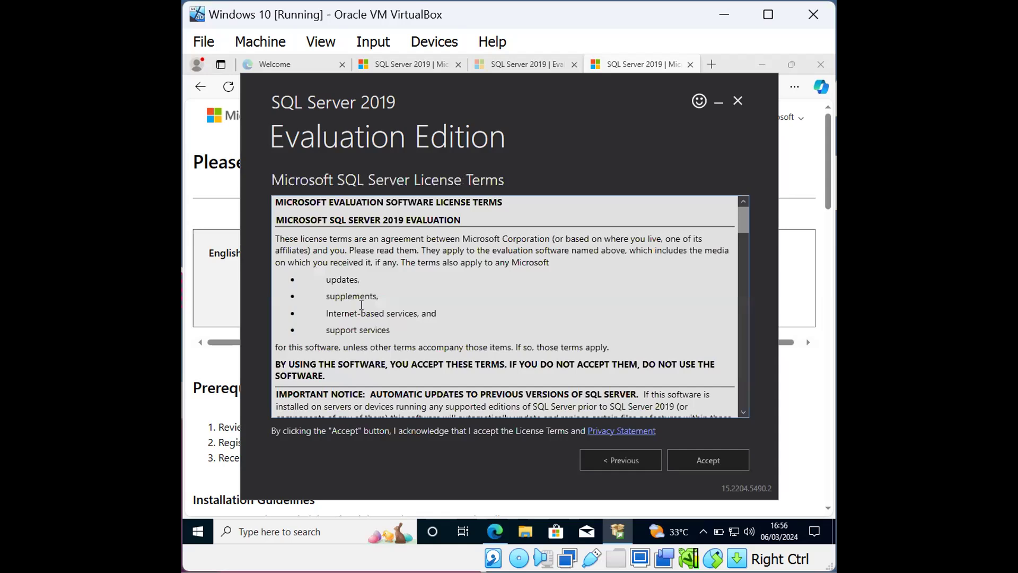
pyautogui.scroll(-1, 360, 305)
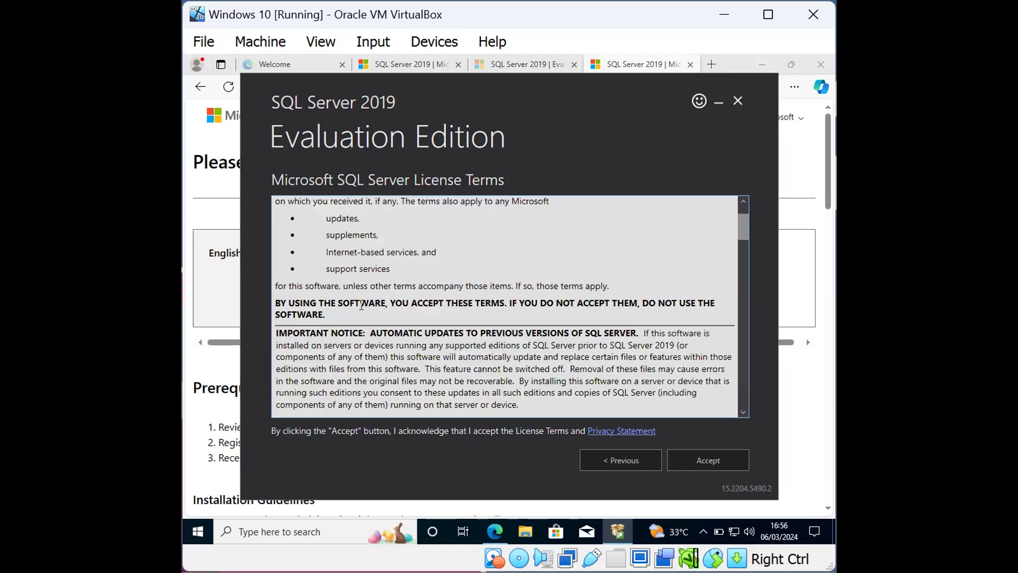
pyautogui.scroll(-5, 361, 306)
pyautogui.scroll(-5, 362, 306)
pyautogui.scroll(-5, 362, 307)
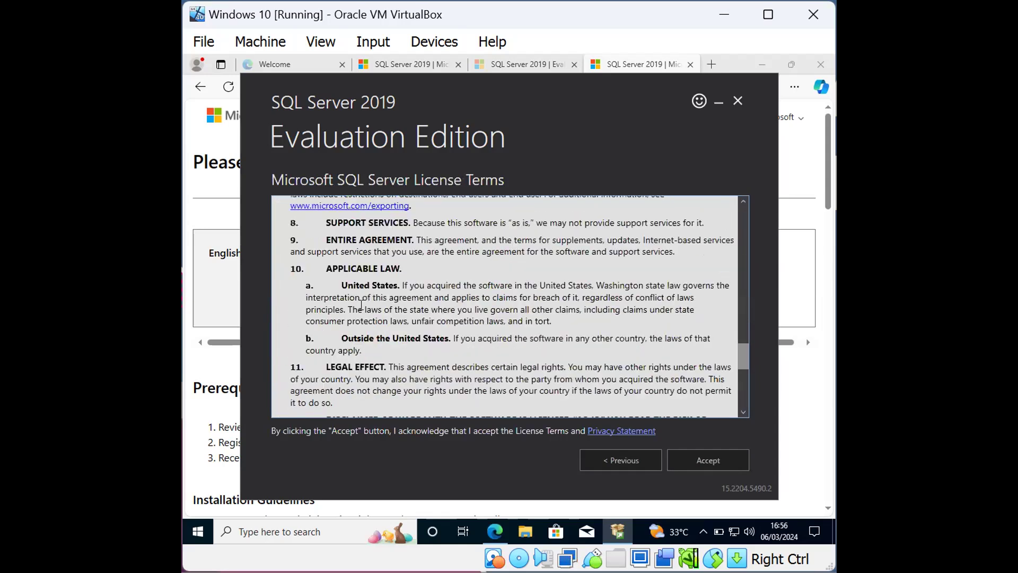
pyautogui.scroll(-5, 362, 306)
pyautogui.scroll(-5, 362, 280)
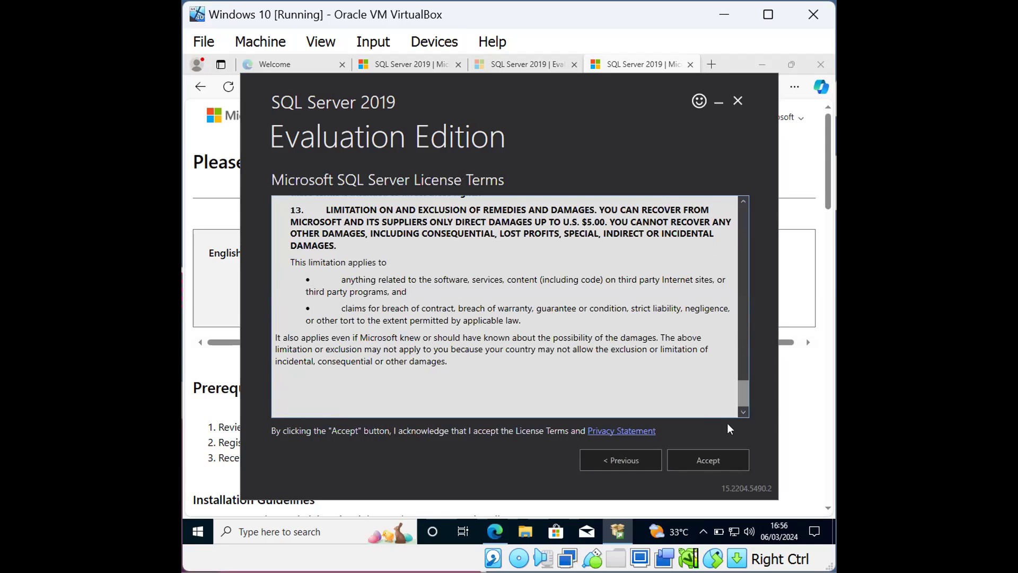
pyautogui.click(718, 450)
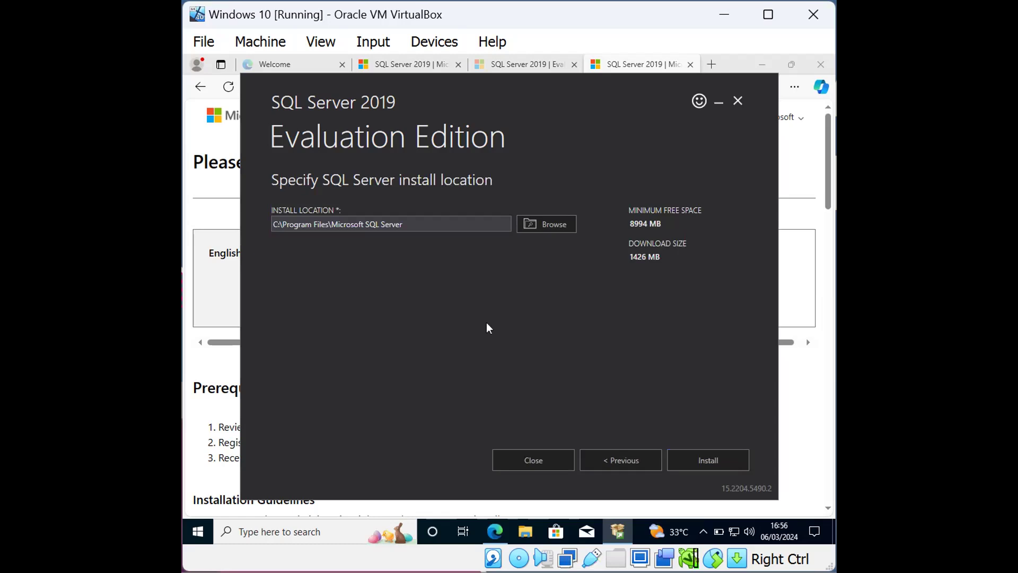
# Install SQL Server to C:\Program Files\Microsoft SQL Server, then go to the SSMS download page
pyautogui.click(415, 228)
pyautogui.click(697, 450)
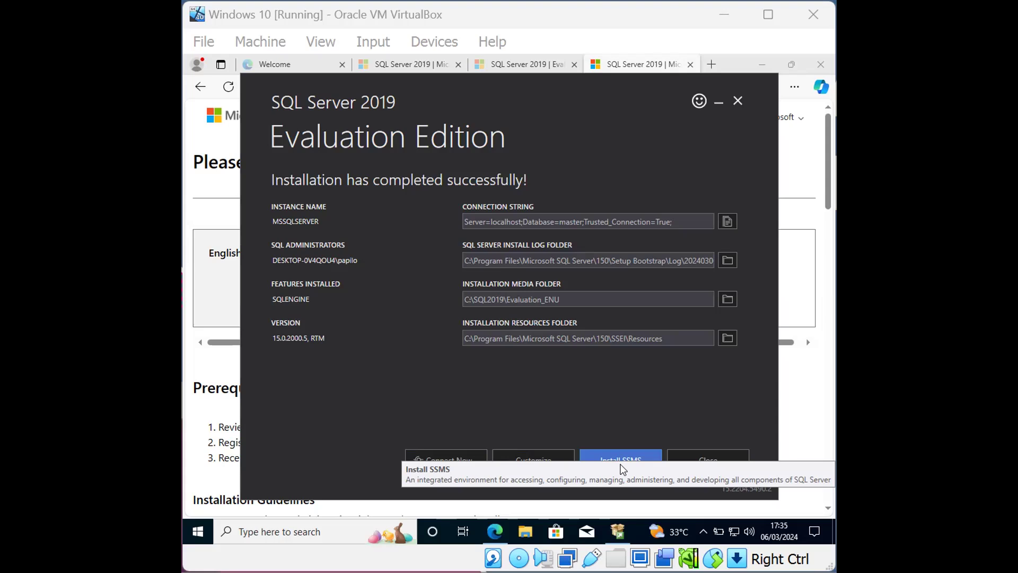
pyautogui.click(623, 464)
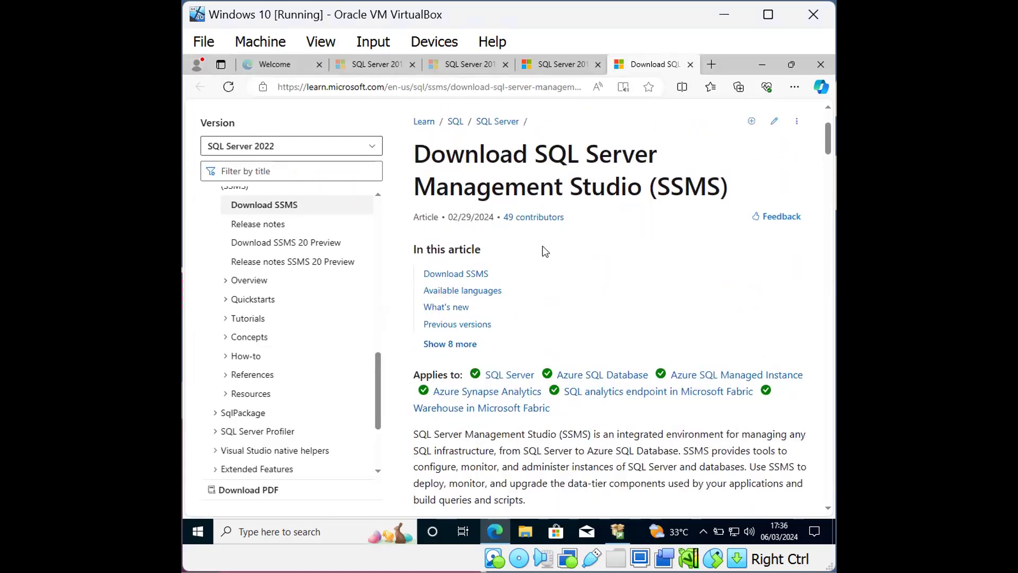
pyautogui.scroll(-1, 543, 246)
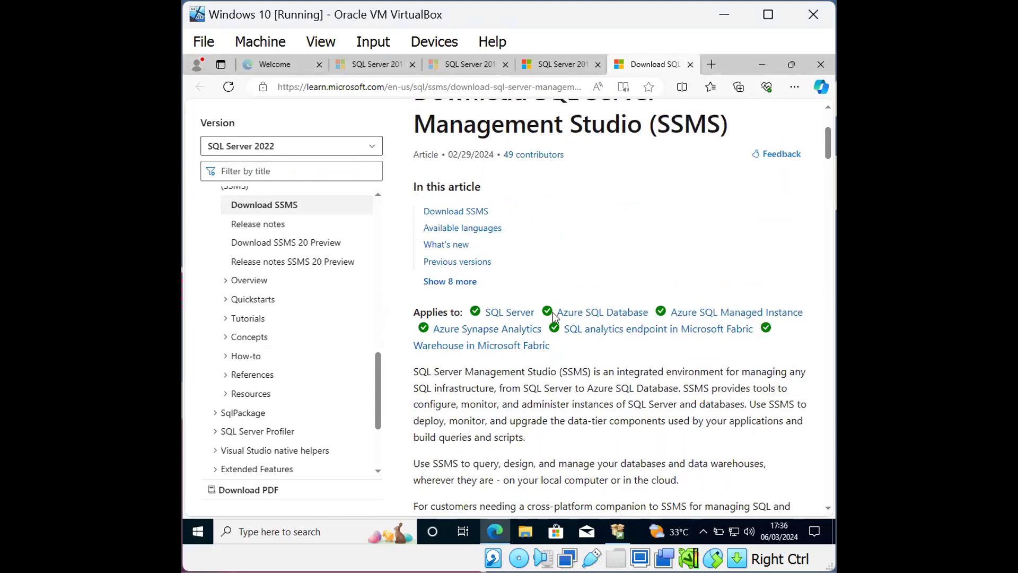
pyautogui.scroll(-4, 556, 315)
pyautogui.scroll(-4, 555, 316)
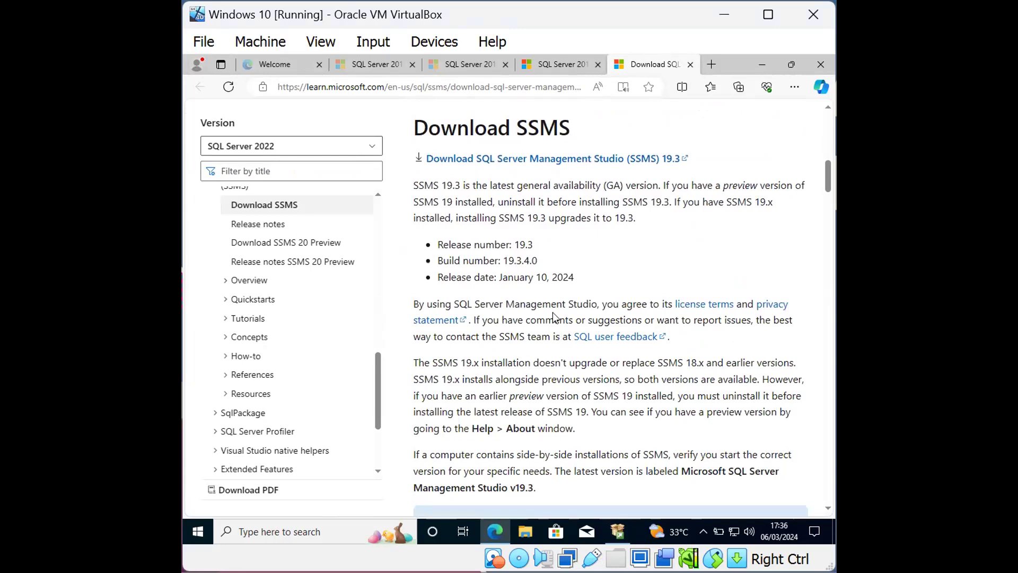
# Download SSMS 19.3 (SSMS-Setup-ENU.exe) from the Microsoft Learn page
pyautogui.click(504, 163)
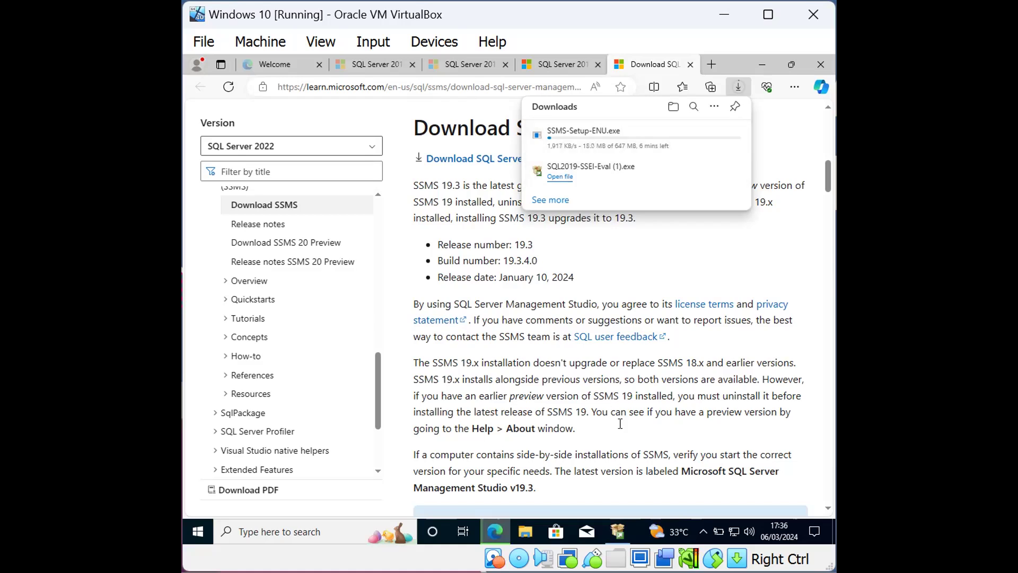
# Return to SQL Server 2019 Setup and choose Connect Now to open a SQLCMD window
pyautogui.click(619, 531)
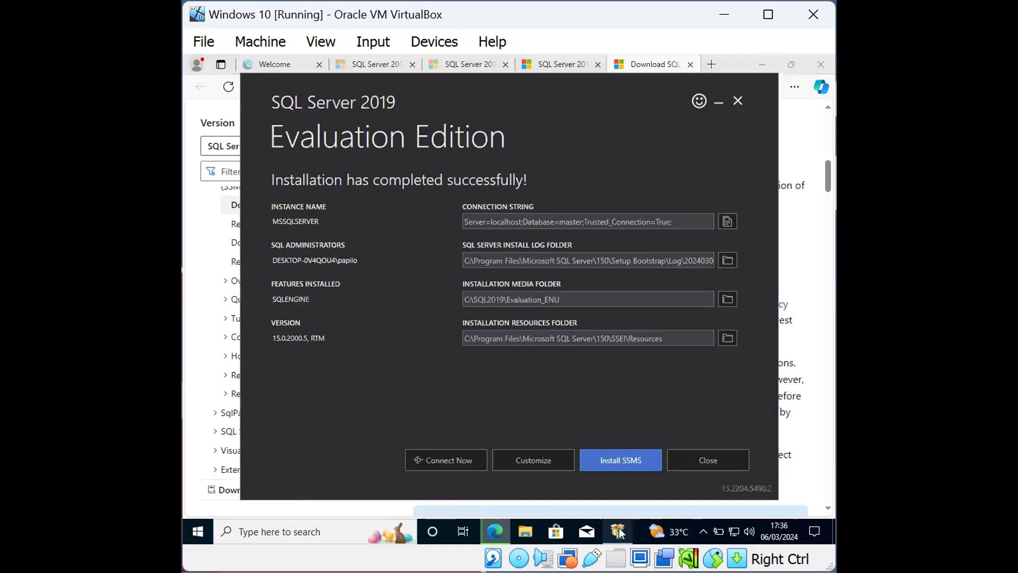
pyautogui.click(454, 462)
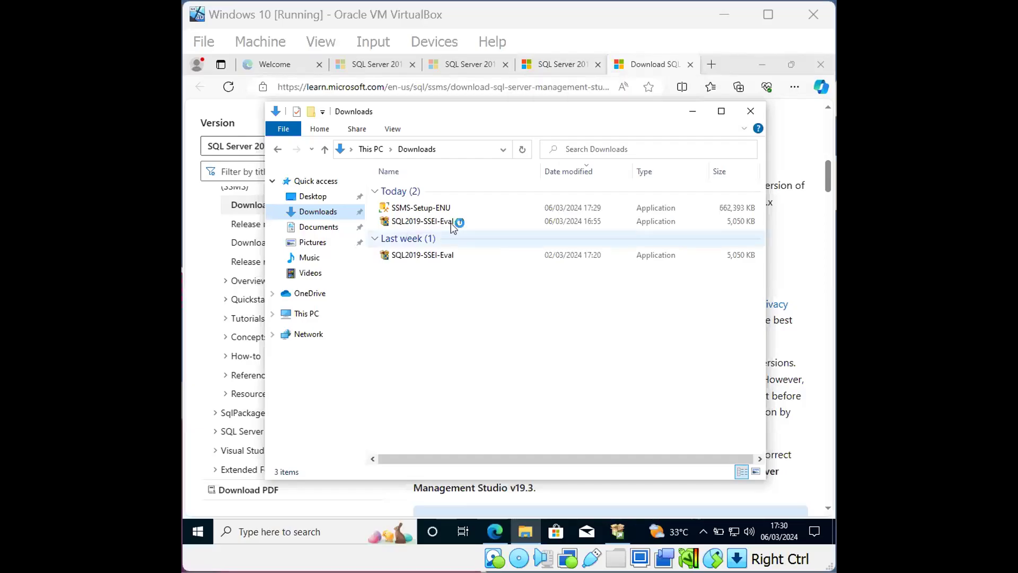
# Run the SSMS-Setup-ENU file from the Downloads folder
pyautogui.click(420, 208)
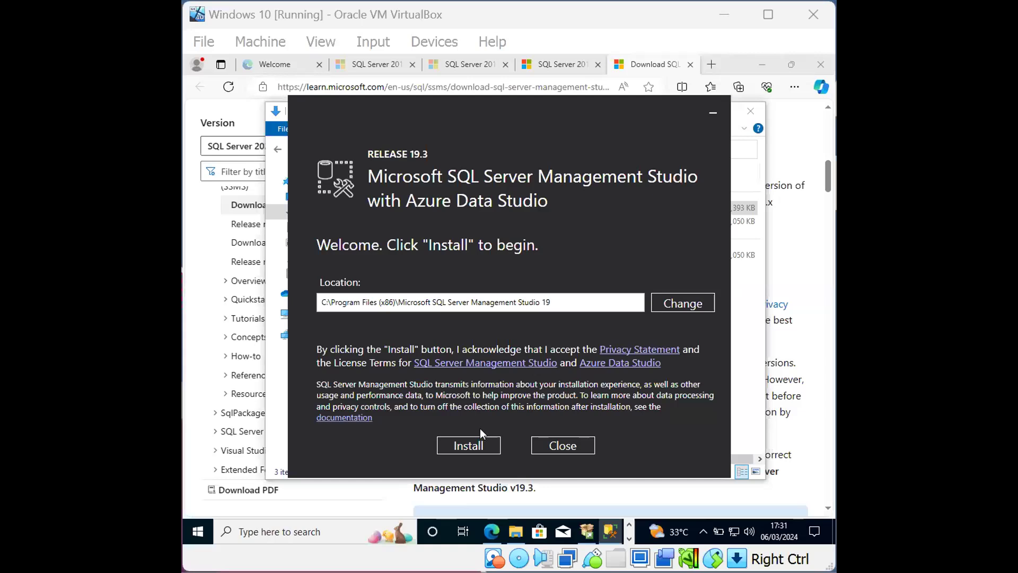
# Install SSMS 19.3 to its default location, approving the User Account Control prompt
pyautogui.click(480, 448)
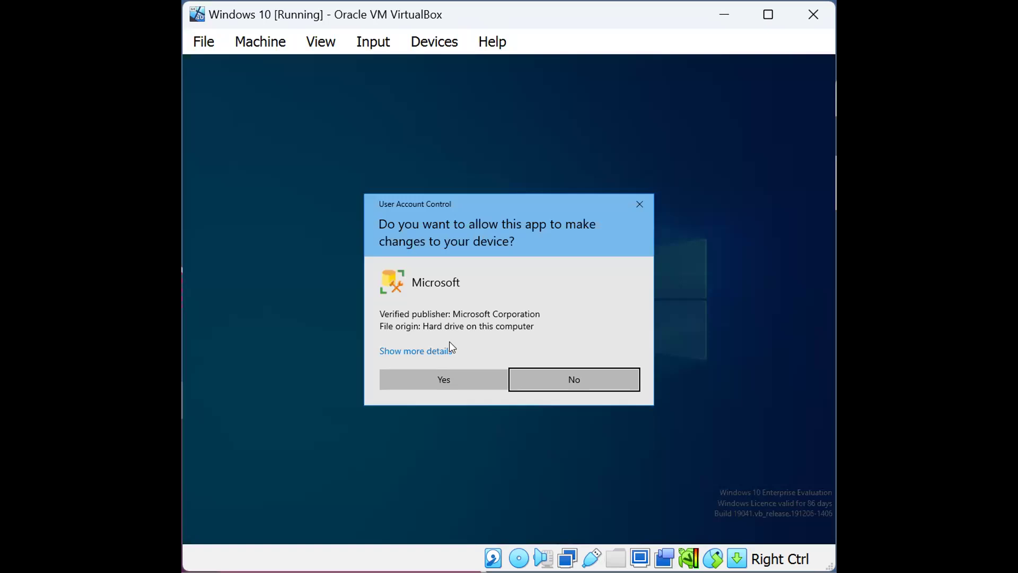
pyautogui.click(457, 371)
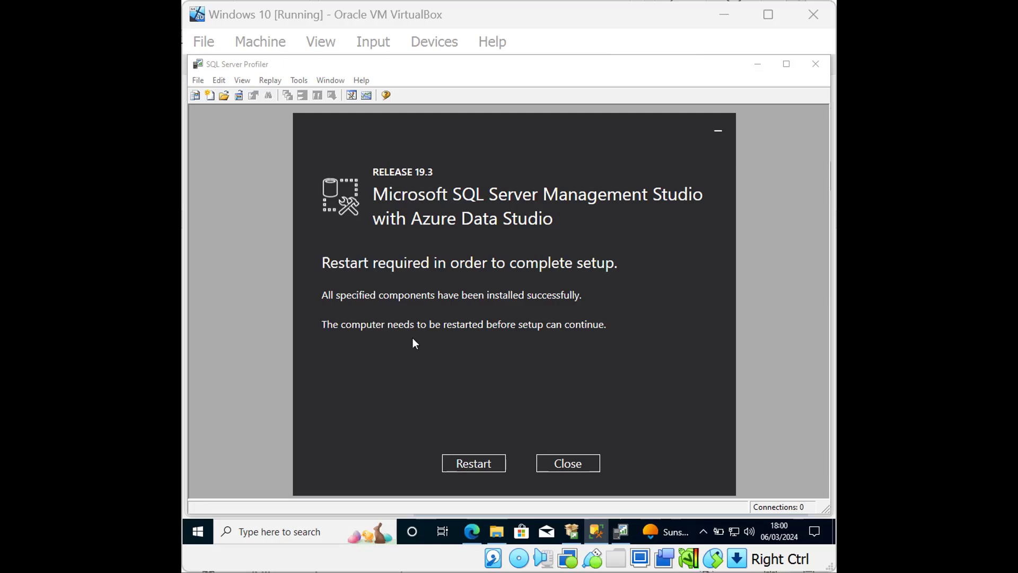
# Restart the machine from the SSMS setup dialog to complete installation
pyautogui.click(476, 461)
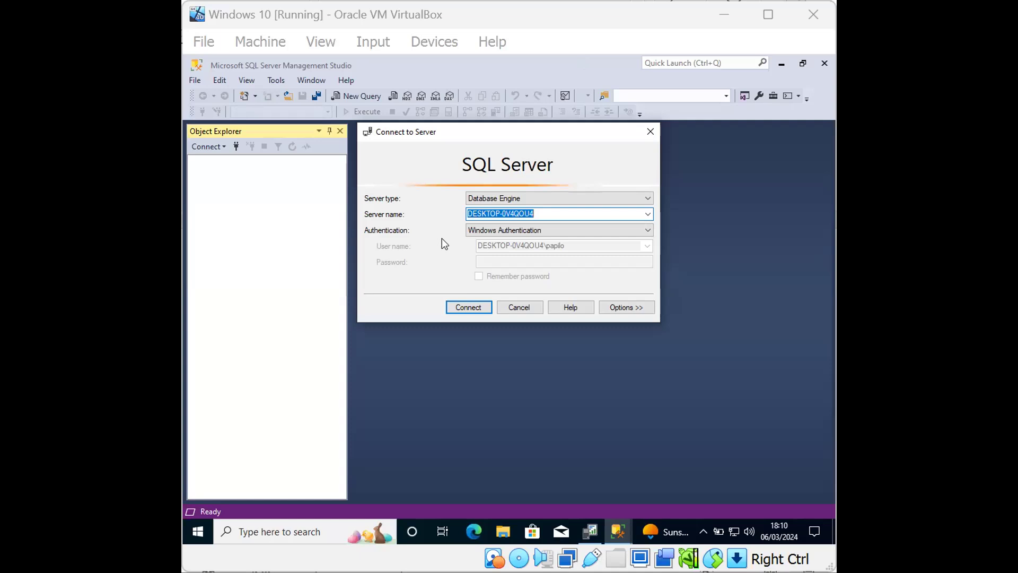
# Connect to the local Database Engine with Windows Authentication and expand Databases
pyautogui.click(467, 307)
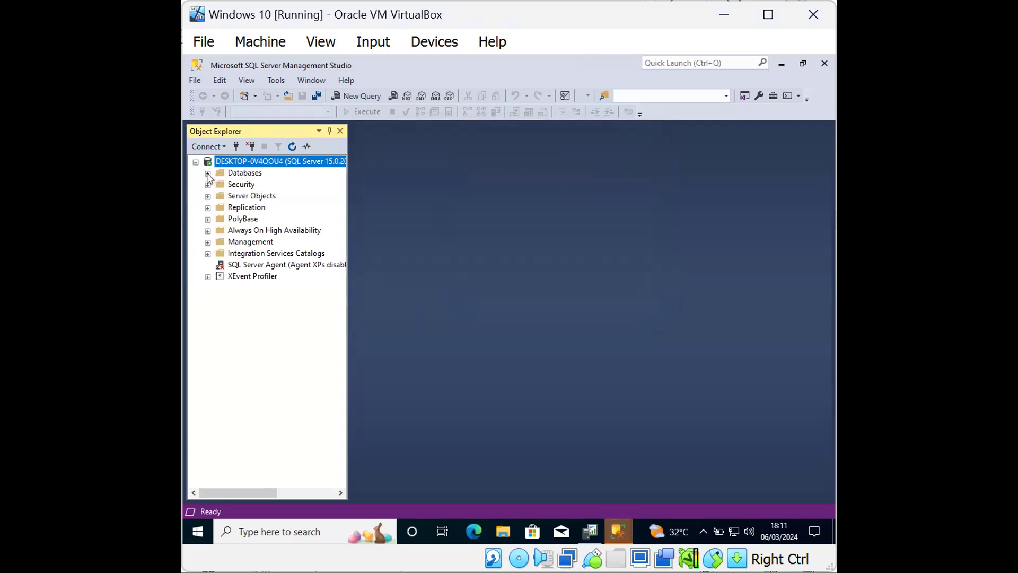
pyautogui.click(208, 174)
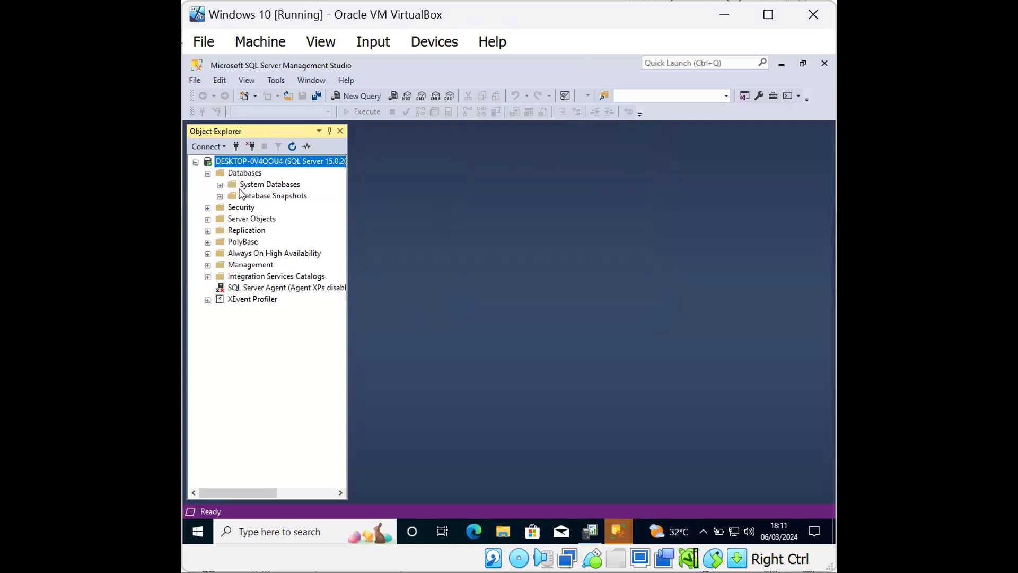
pyautogui.click(263, 183)
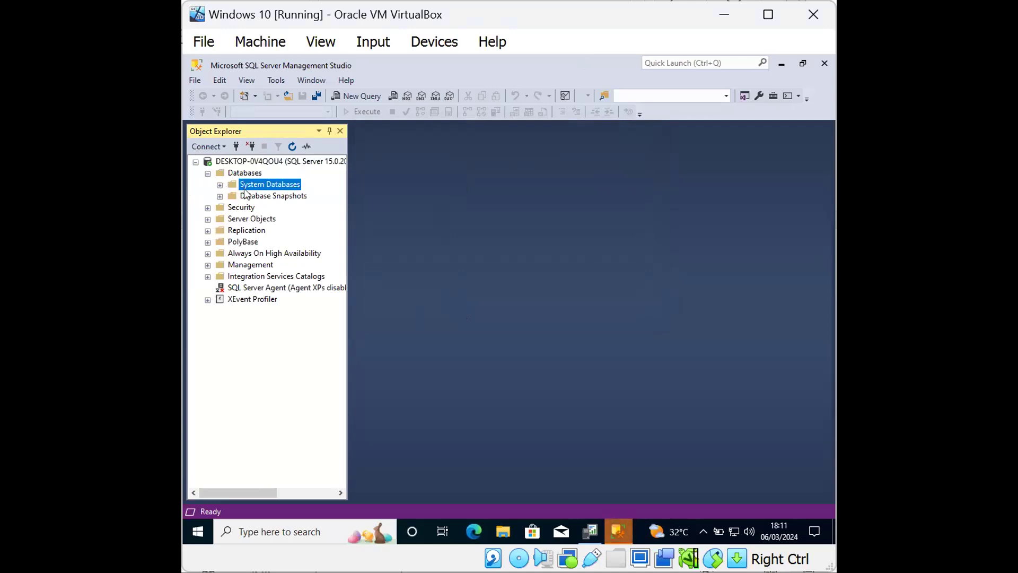
# Expand Security > Logins and open properties for the DESKTOP-0V4QOU4\papilo login
pyautogui.click(208, 207)
pyautogui.click(227, 217)
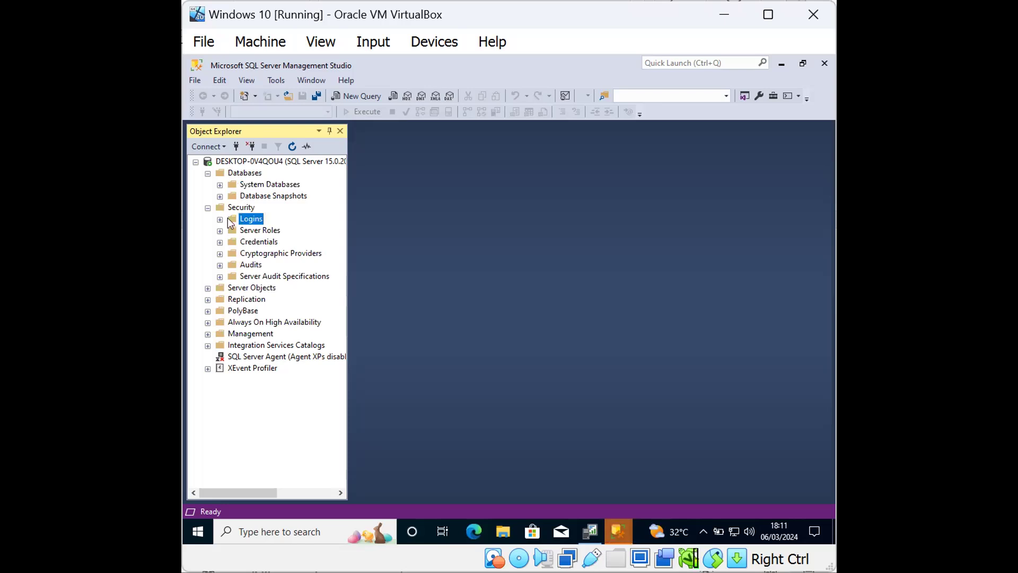
pyautogui.click(221, 217)
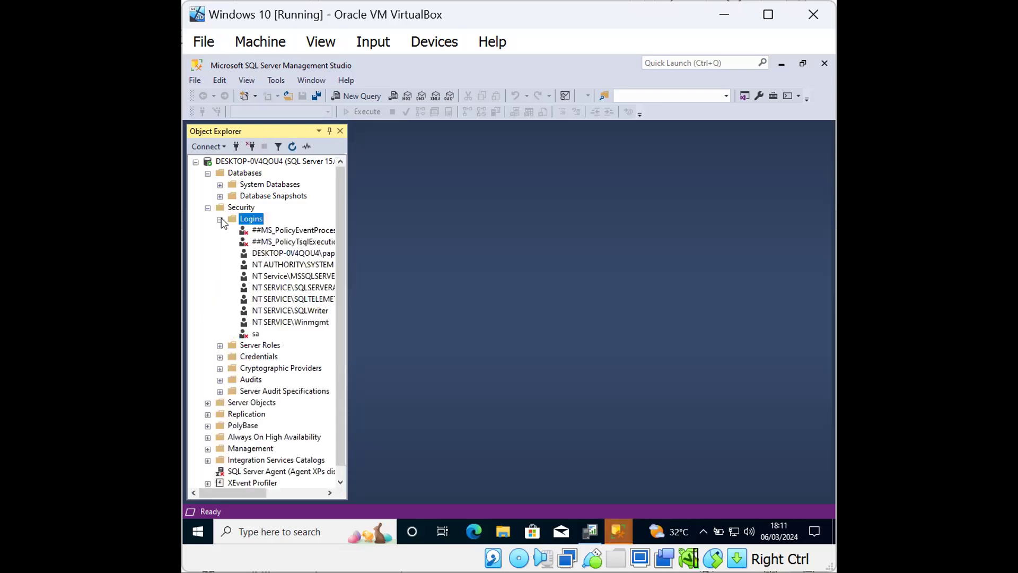
pyautogui.click(269, 232)
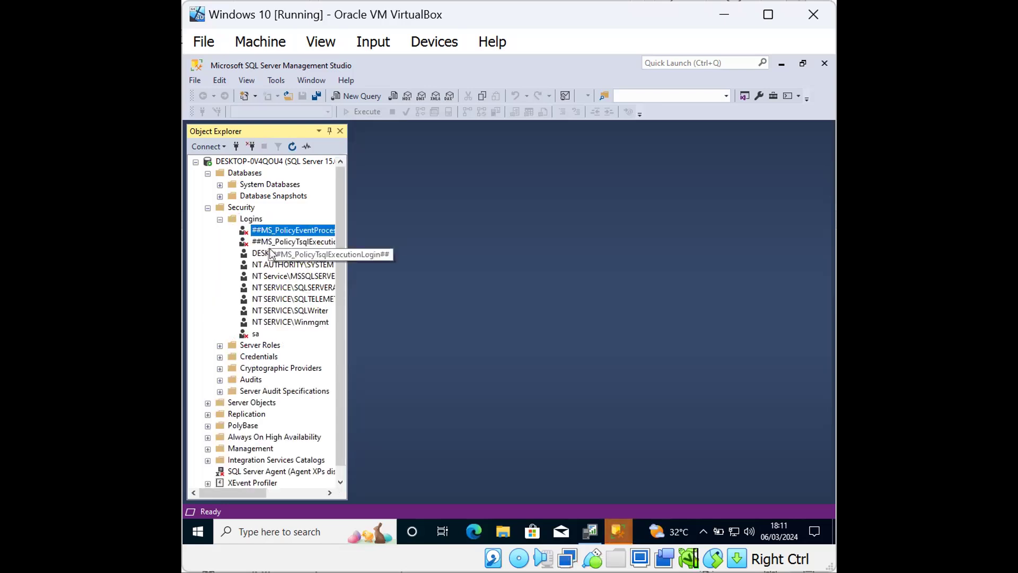
pyautogui.click(271, 255)
pyautogui.doubleClick(271, 254)
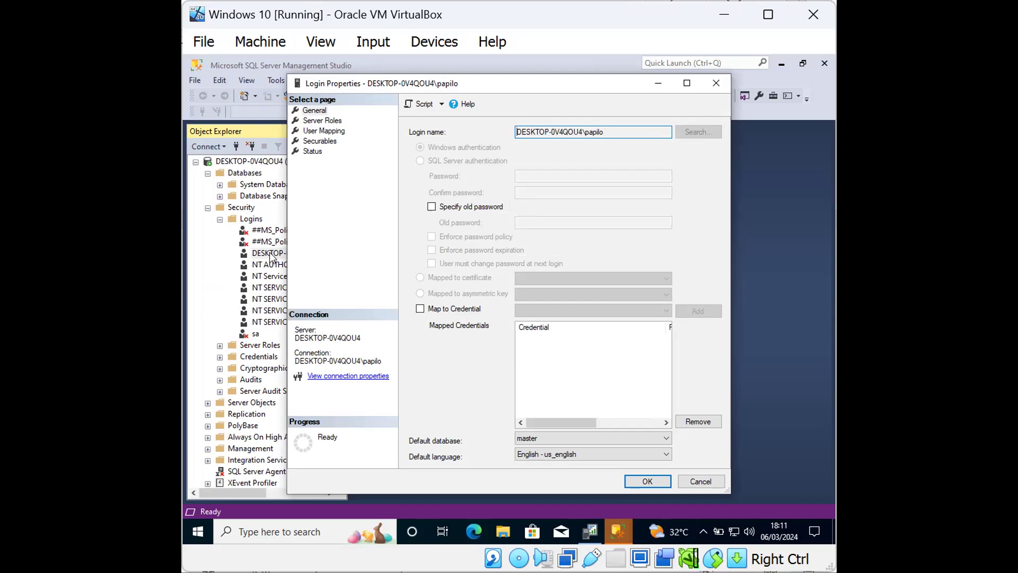
# Check the papilo login's Server Roles and User Mapping pages, then close with OK
pyautogui.click(322, 120)
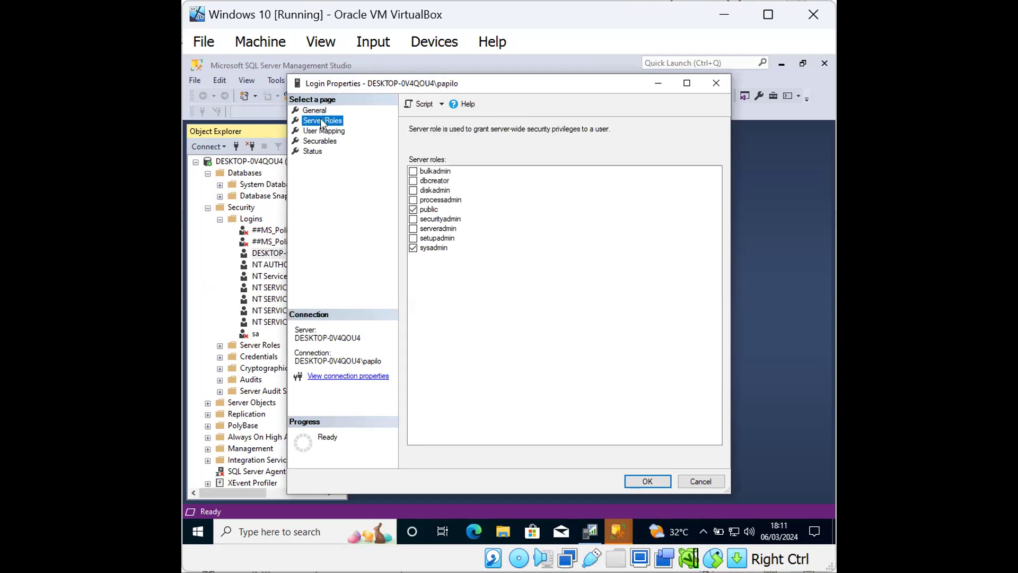
pyautogui.click(321, 131)
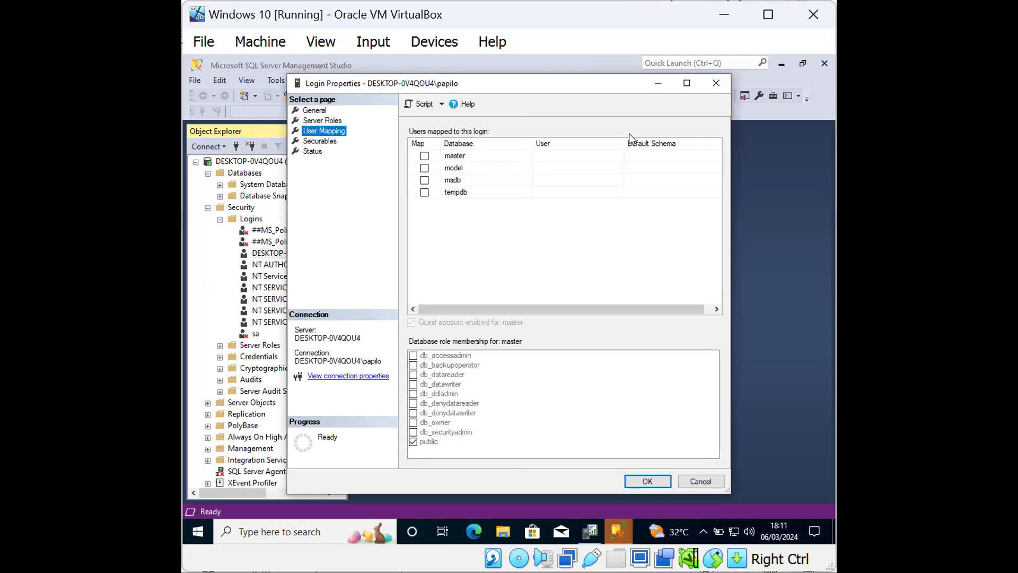
pyautogui.click(713, 83)
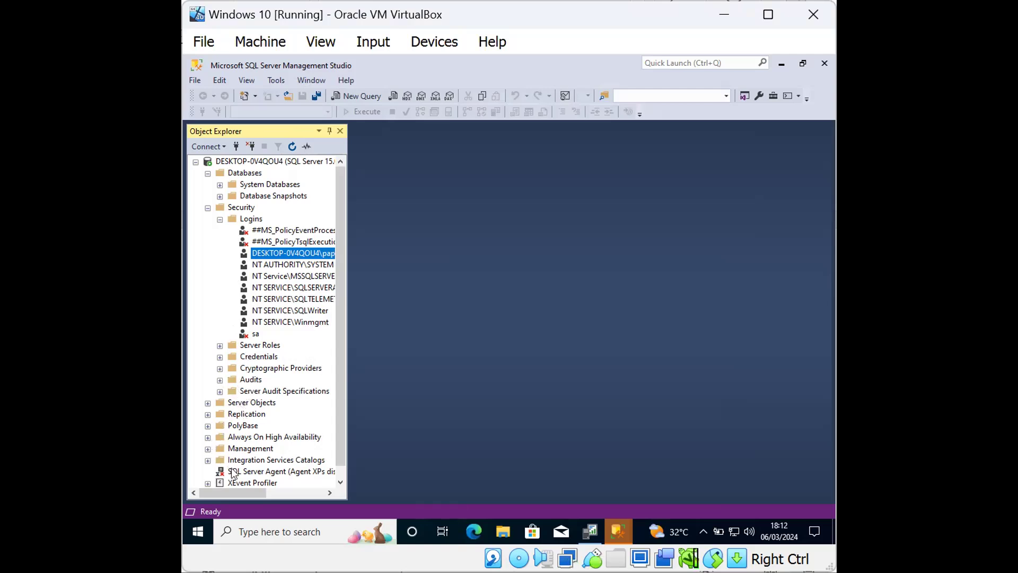
# Select SQL Server Agent, then expand the Management folder in Object Explorer
pyautogui.click(232, 474)
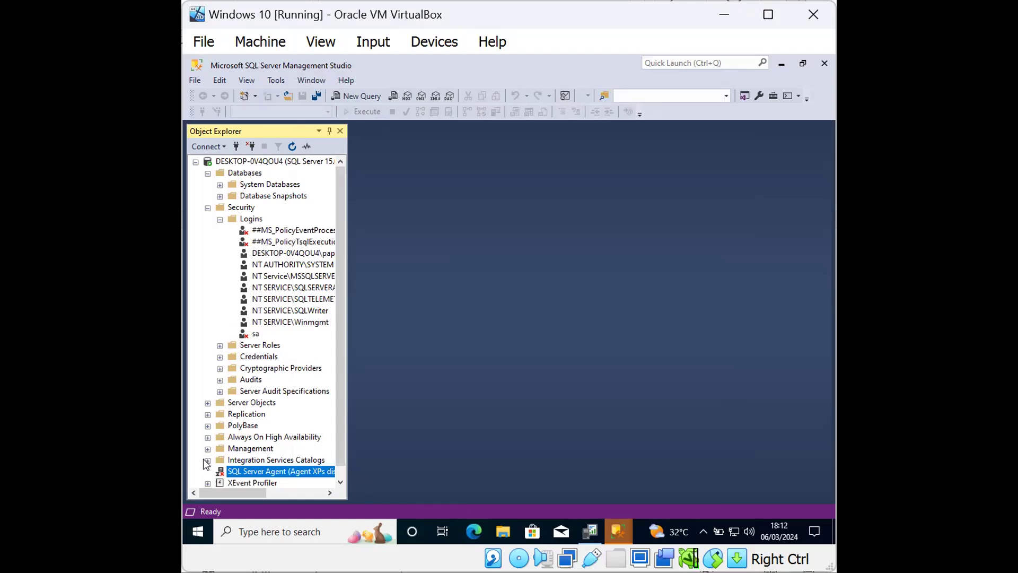
pyautogui.click(237, 448)
pyautogui.doubleClick(237, 447)
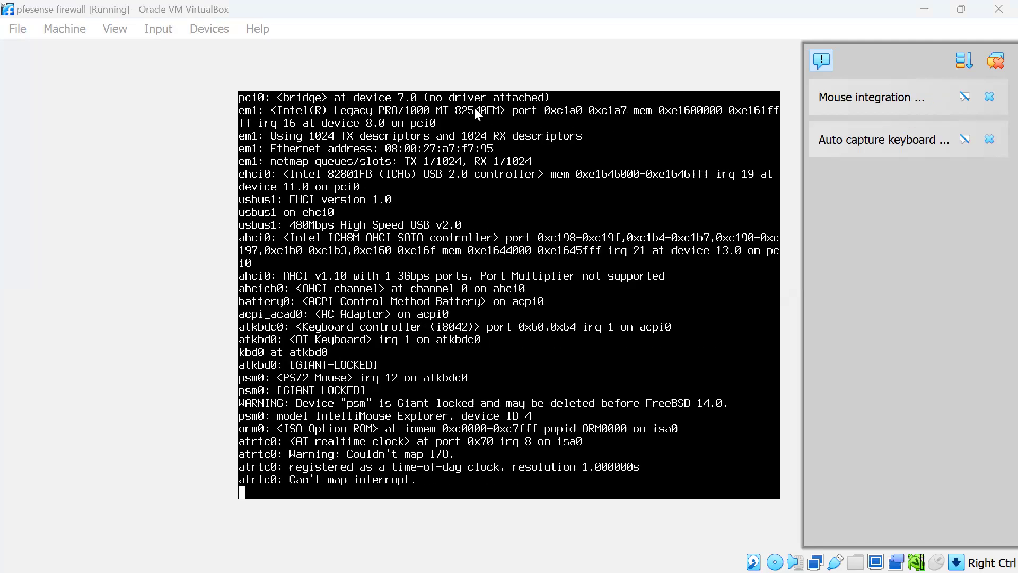
# Dismiss the VirtualBox notification panel while pfSense boots to its console menu
pyautogui.click(995, 62)
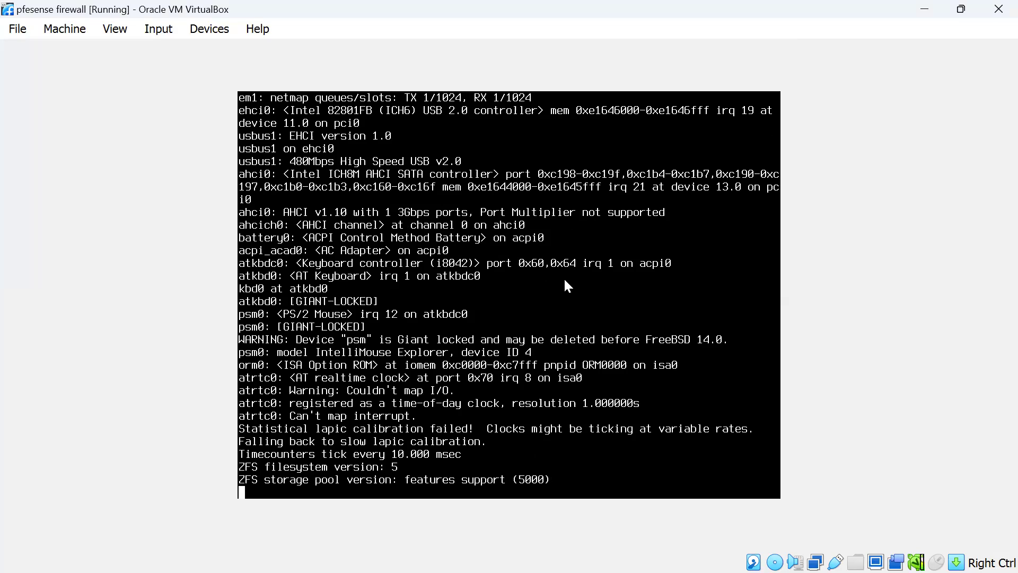